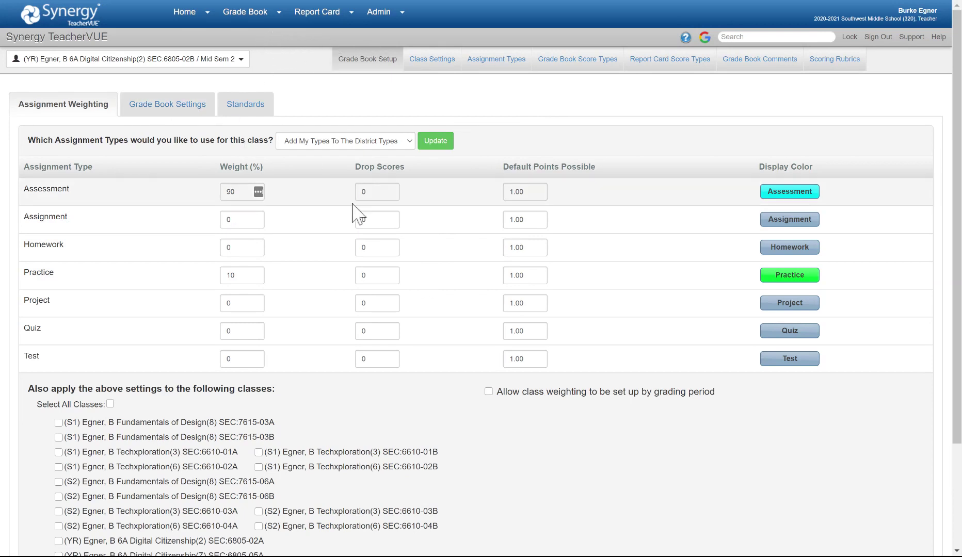
# - Show Grade Book Settings: class percentage rounded to 1 decimal place, class mark to whole numbers
pyautogui.click(263, 20)
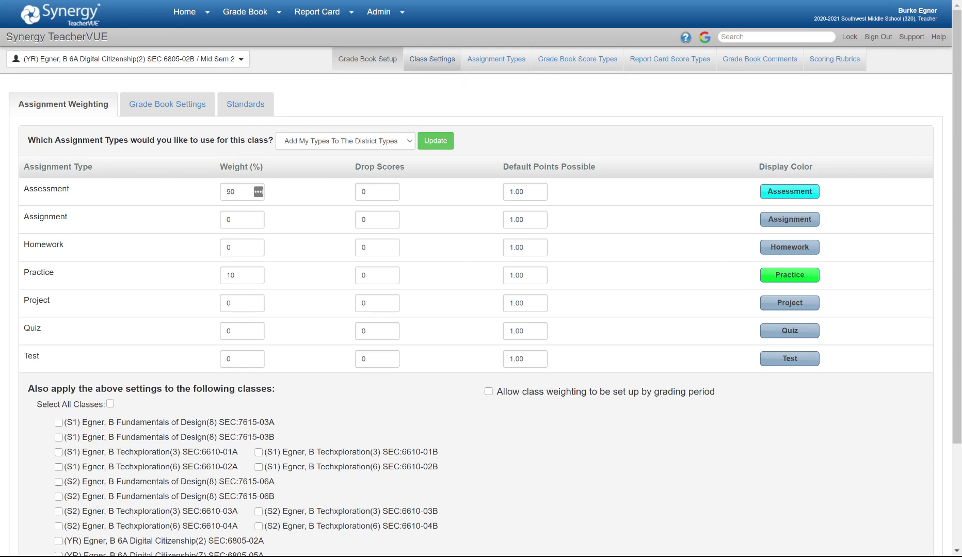
pyautogui.click(175, 114)
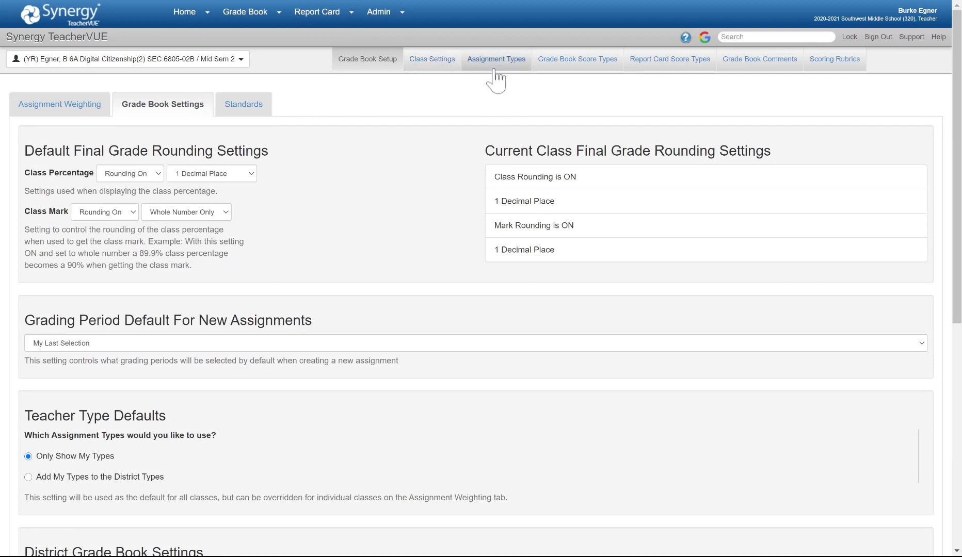
# - Open Class Settings and scroll through all 23 classes with their terms and Google Classroom status
pyautogui.click(438, 67)
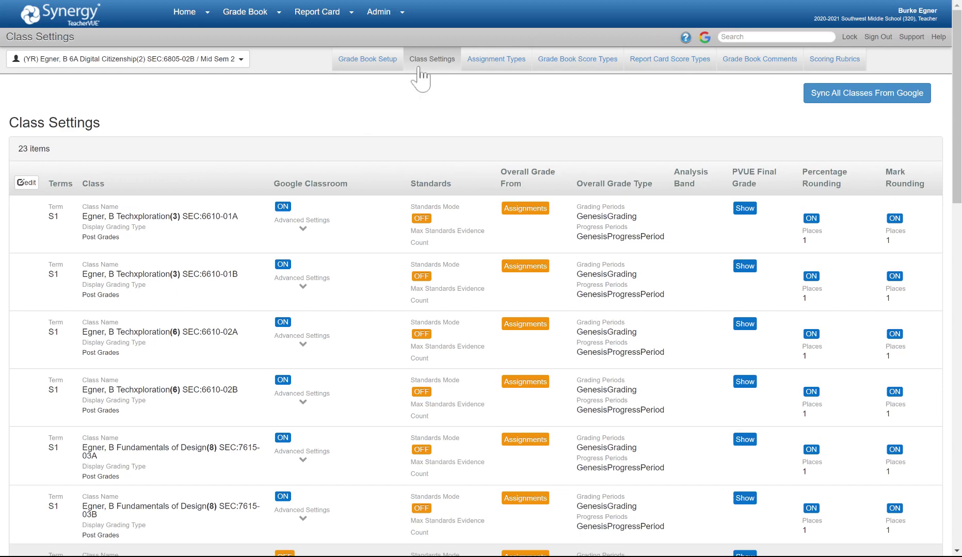
pyautogui.scroll(-1, 341, 197)
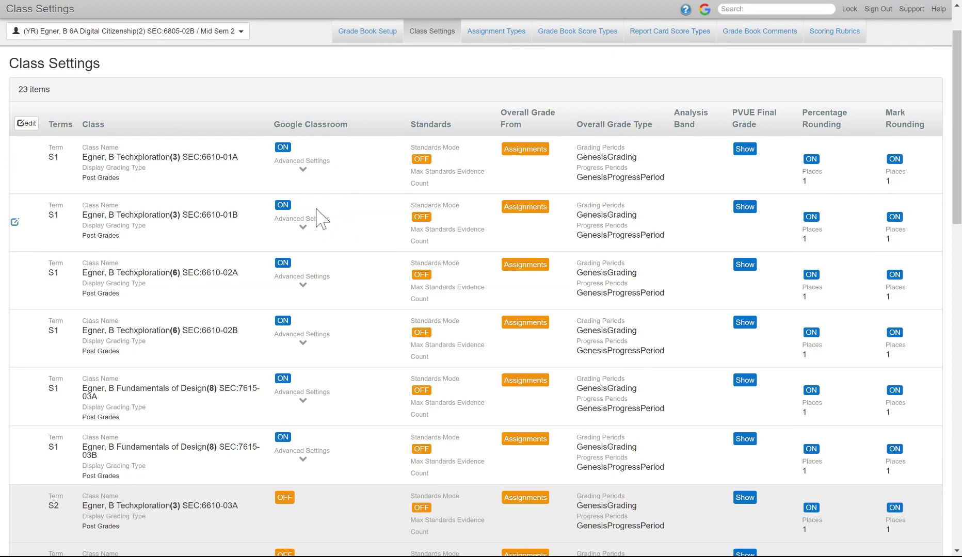
pyautogui.scroll(-1, 318, 220)
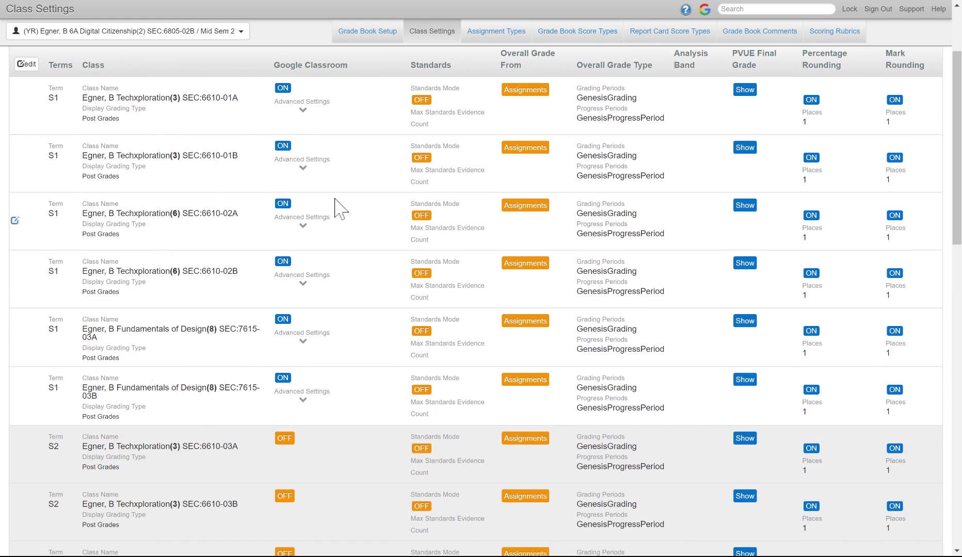
pyautogui.scroll(-3, 320, 217)
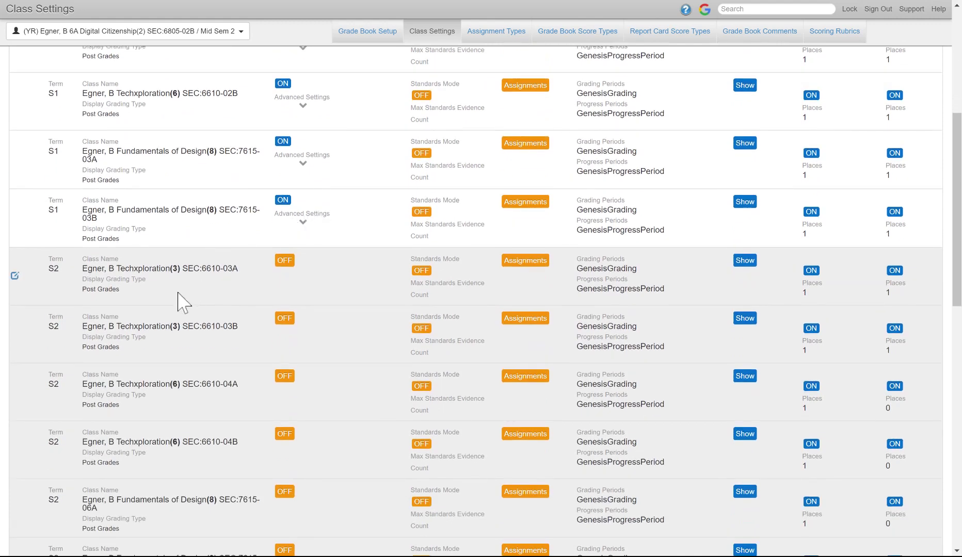
pyautogui.scroll(-1, 178, 302)
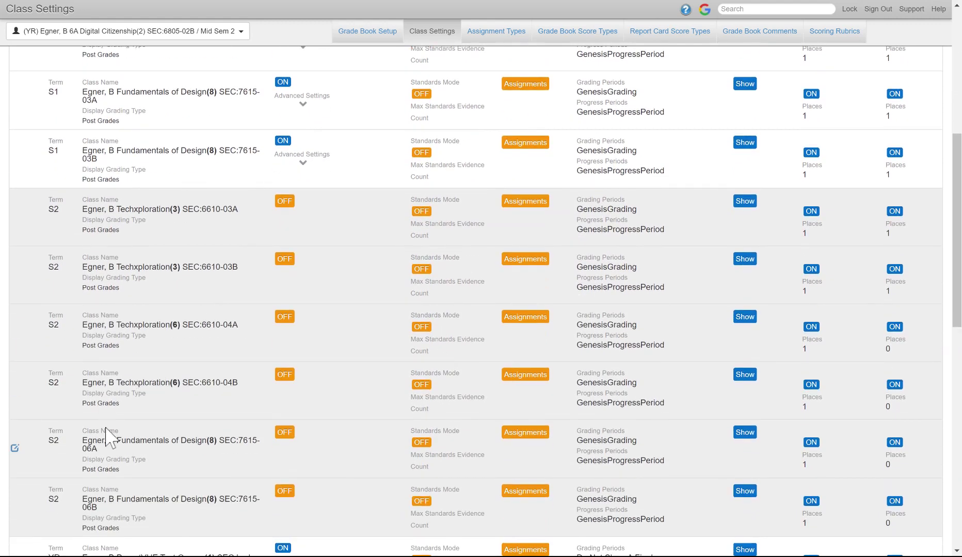
pyautogui.scroll(-1, 178, 433)
pyautogui.scroll(-1, 183, 431)
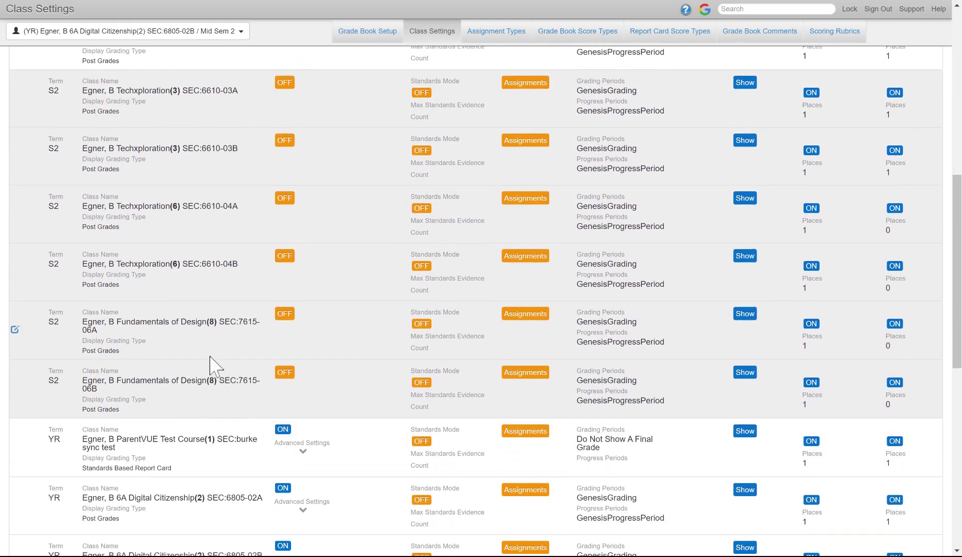
pyautogui.scroll(-1, 198, 392)
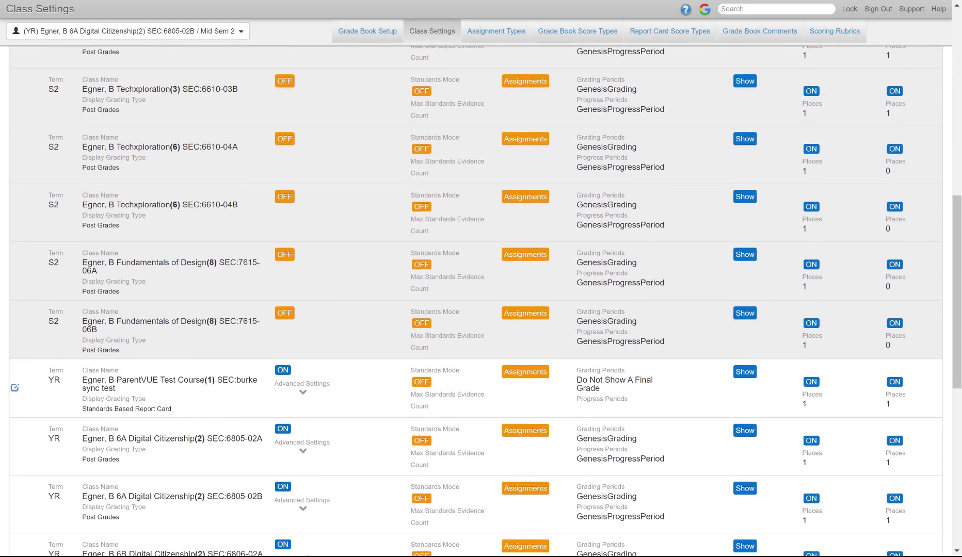
pyautogui.scroll(-1, 201, 408)
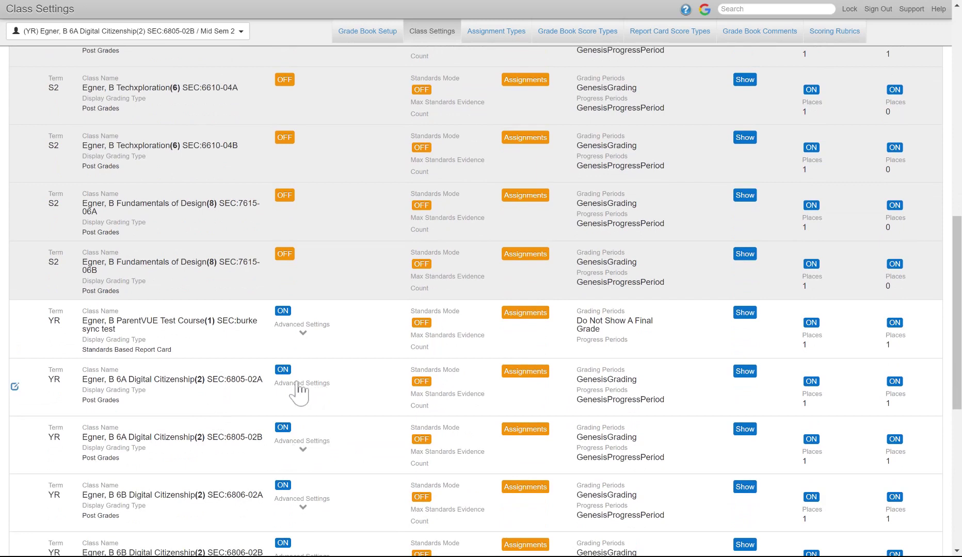
pyautogui.scroll(5, 404, 402)
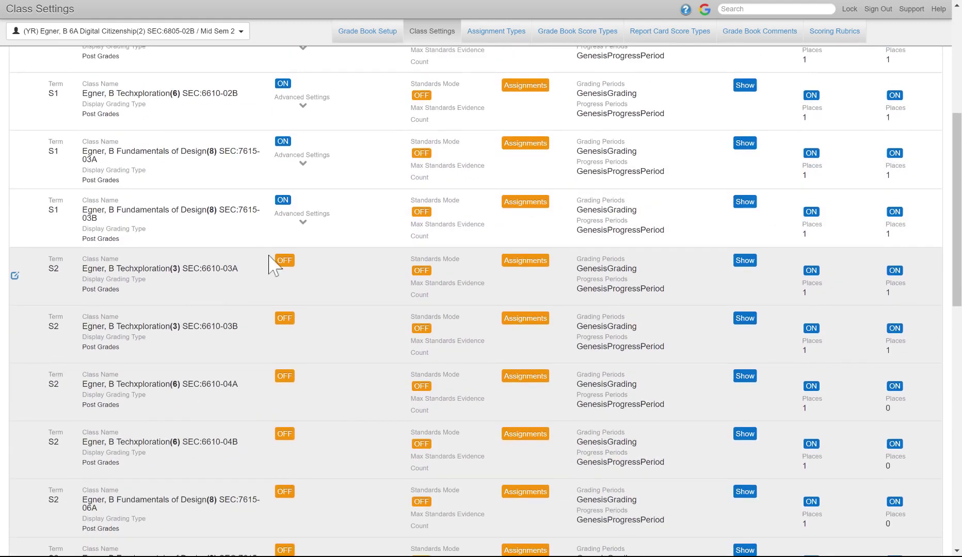
# - Enable Google Classroom for Techxploration 6610-03A with advanced sync options shown, then begin editing 6610-03B
pyautogui.click(15, 275)
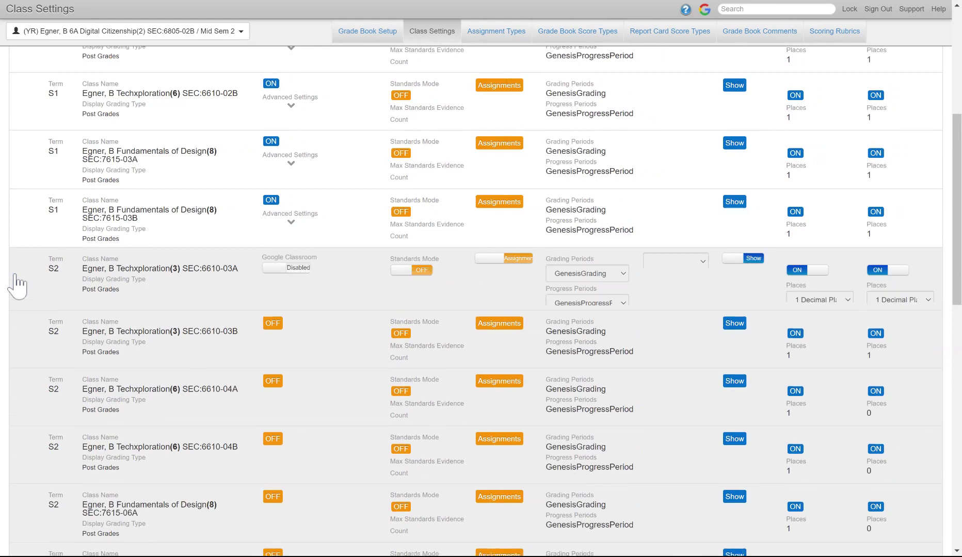
pyautogui.click(275, 269)
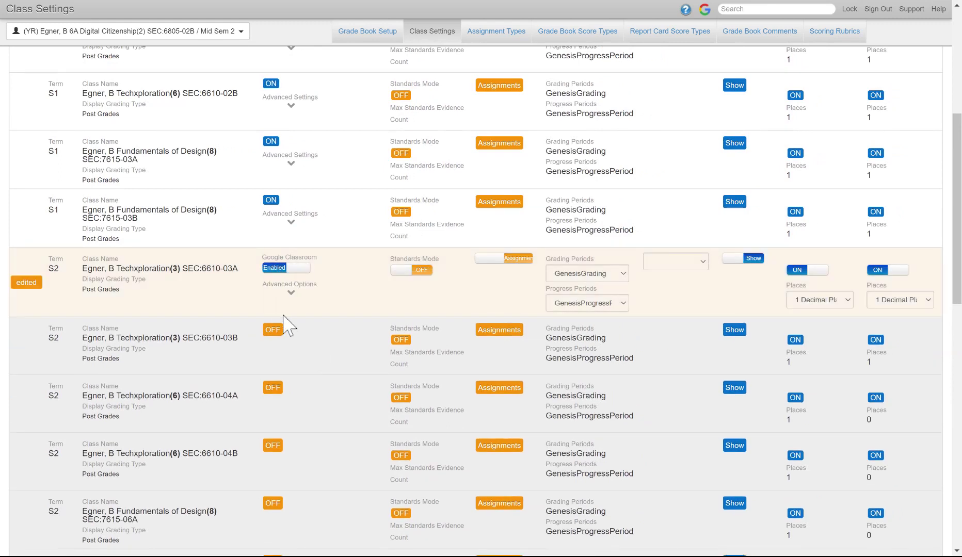
pyautogui.click(291, 297)
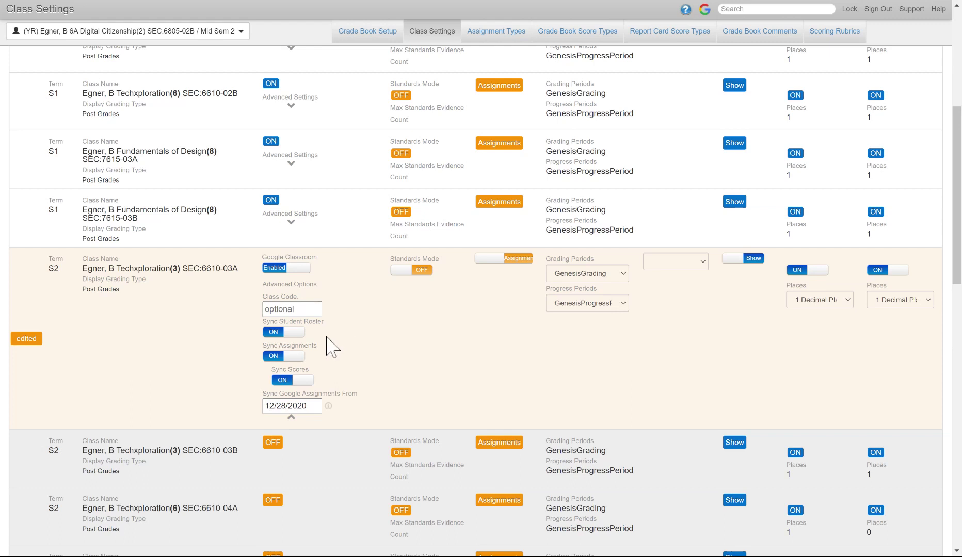
pyautogui.scroll(-1, 330, 346)
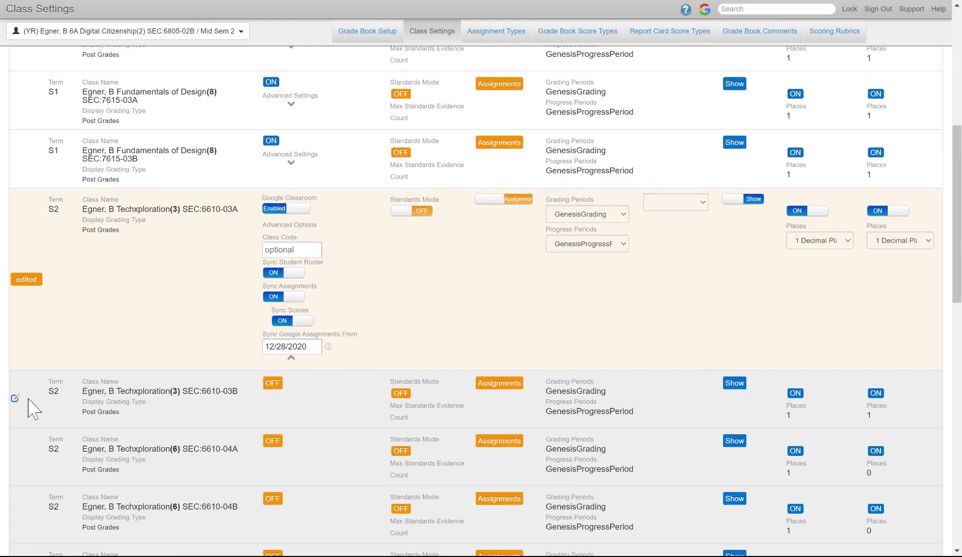
pyautogui.click(15, 399)
pyautogui.click(281, 392)
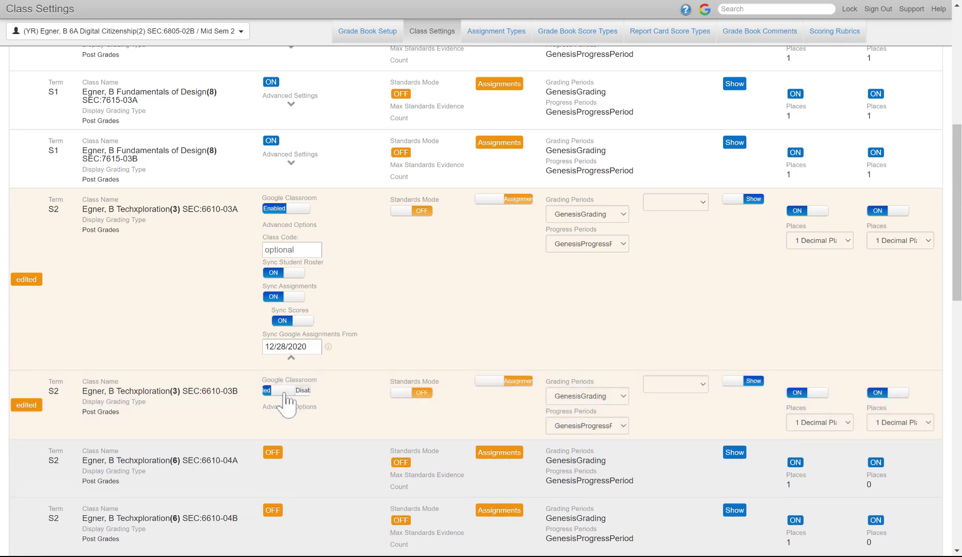
pyautogui.scroll(-2, 268, 407)
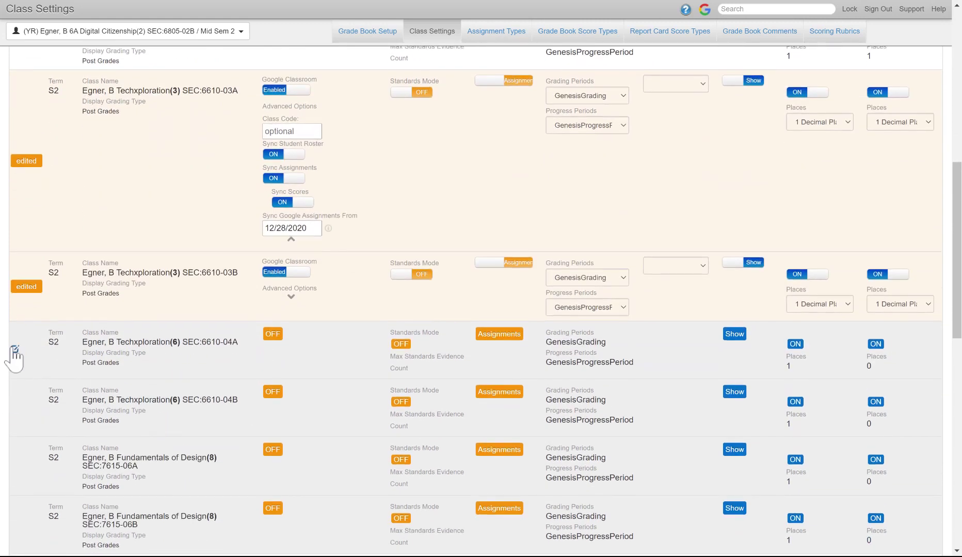
pyautogui.click(15, 350)
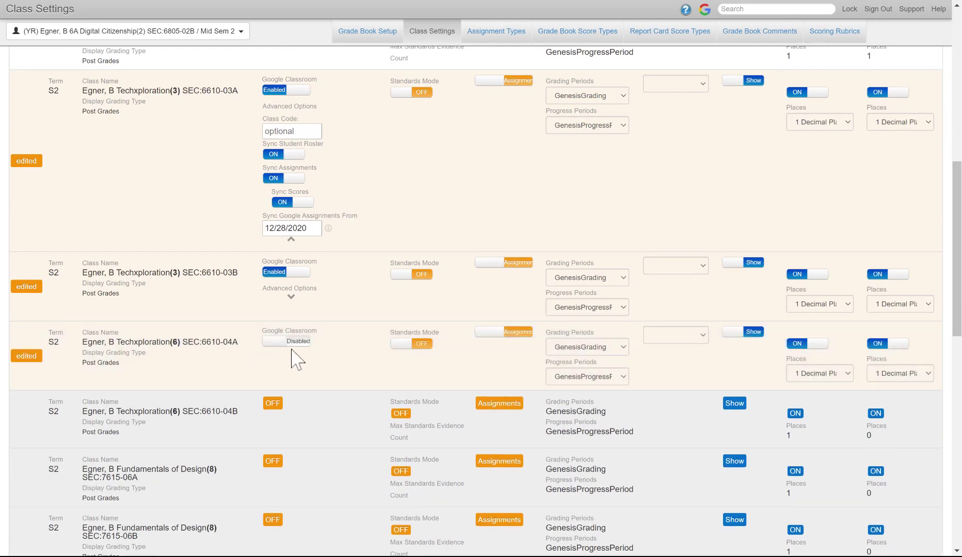
pyautogui.click(274, 342)
pyautogui.scroll(-1, 227, 372)
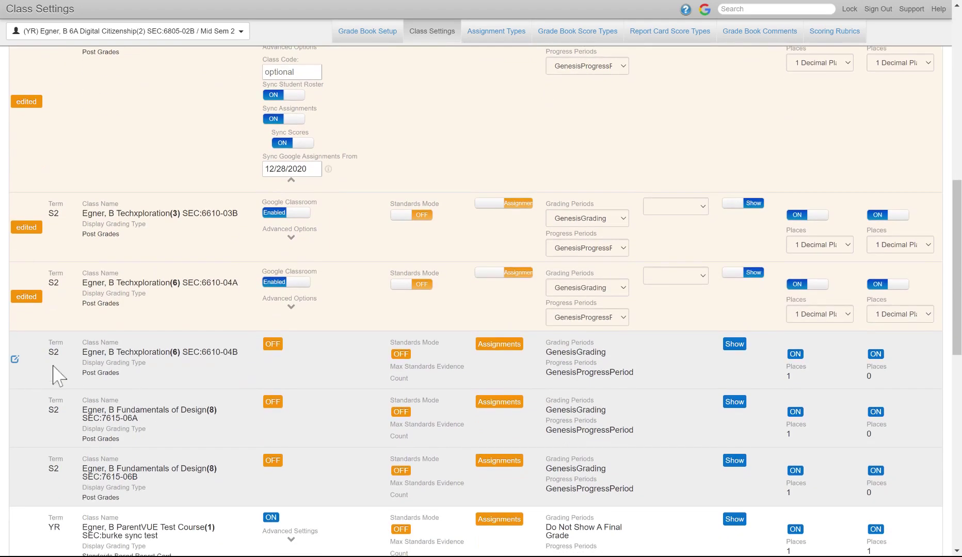
pyautogui.click(15, 359)
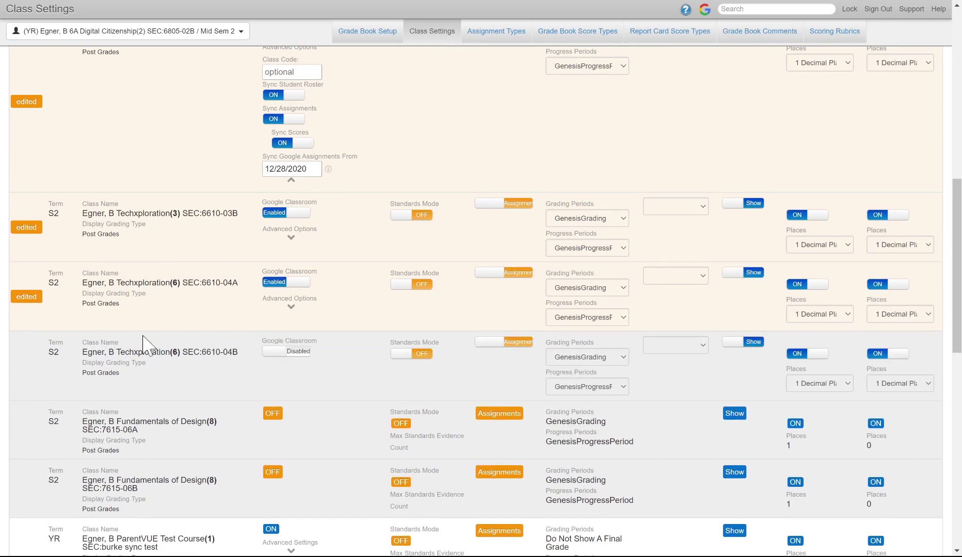
pyautogui.click(273, 355)
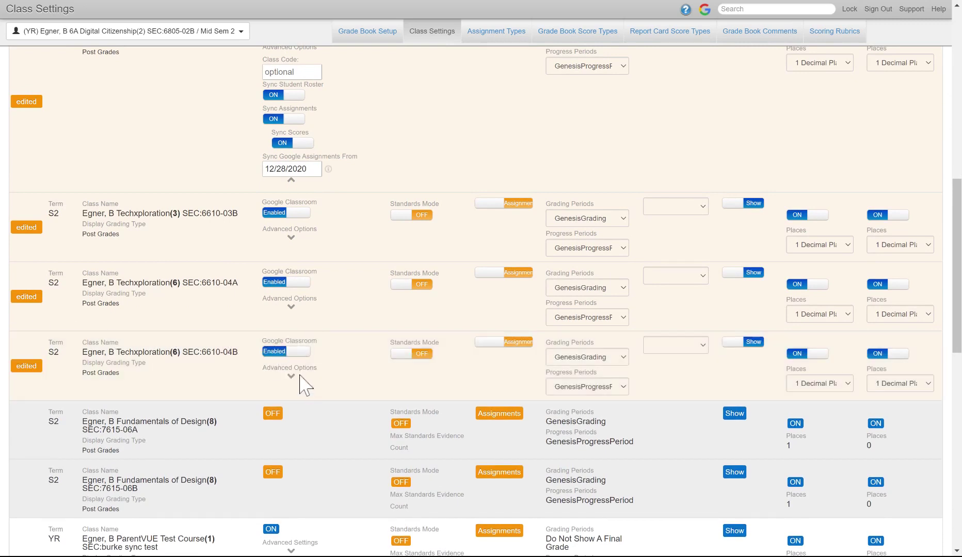
pyautogui.click(291, 377)
pyautogui.scroll(-2, 295, 386)
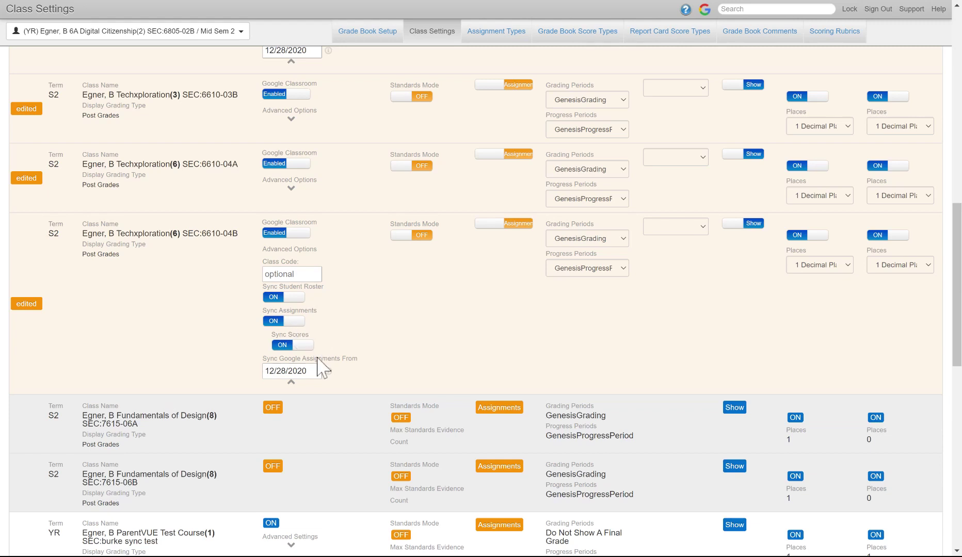
pyautogui.scroll(-1, 233, 381)
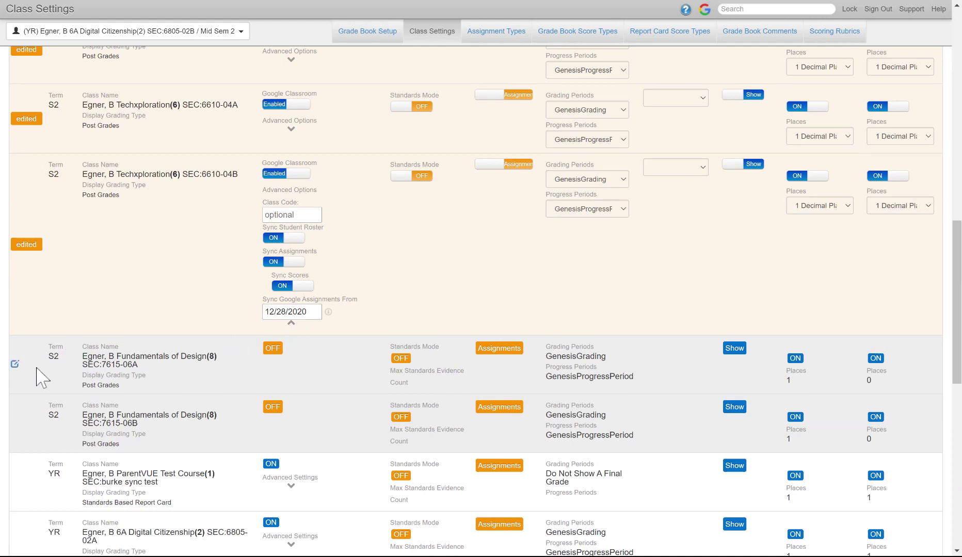
pyautogui.click(16, 365)
pyautogui.click(274, 355)
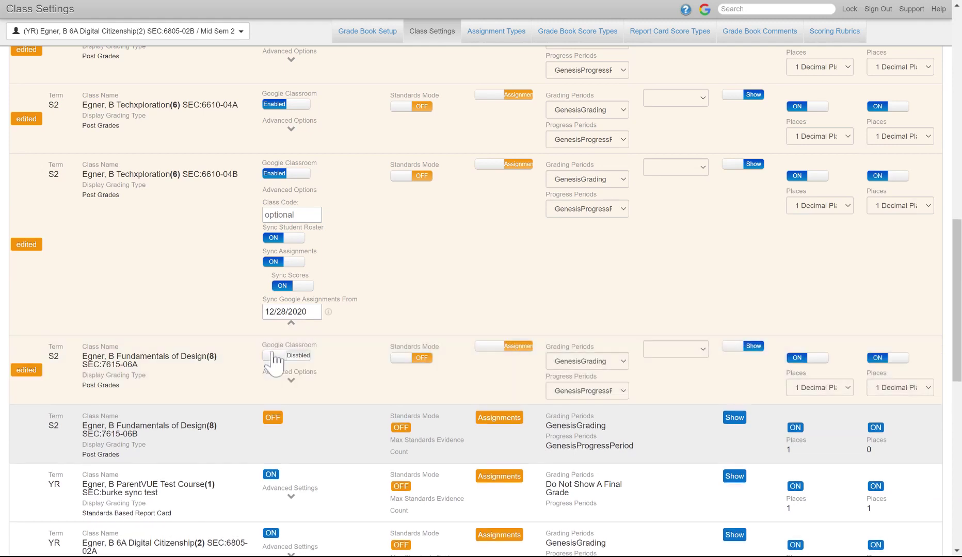
pyautogui.scroll(-2, 222, 361)
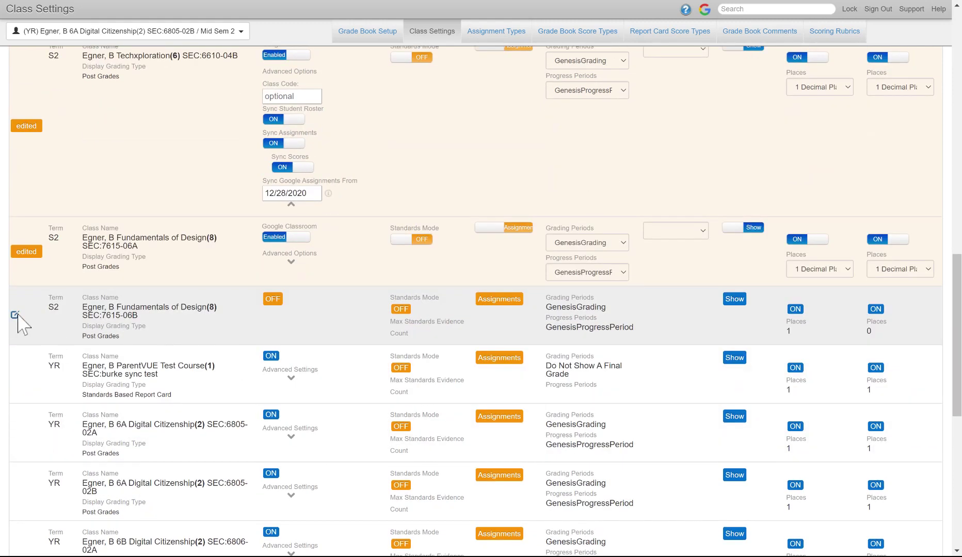
pyautogui.click(15, 315)
pyautogui.click(282, 307)
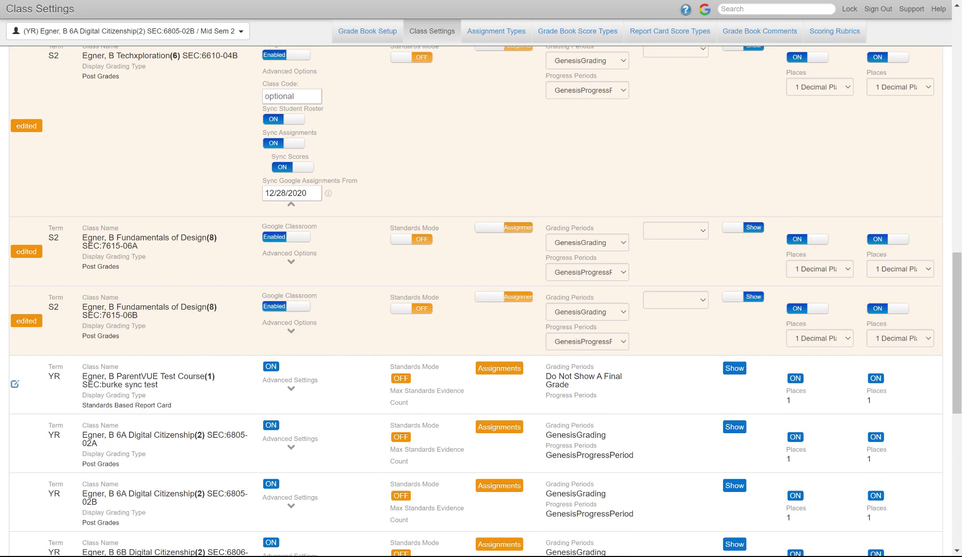
pyautogui.scroll(-1, 172, 408)
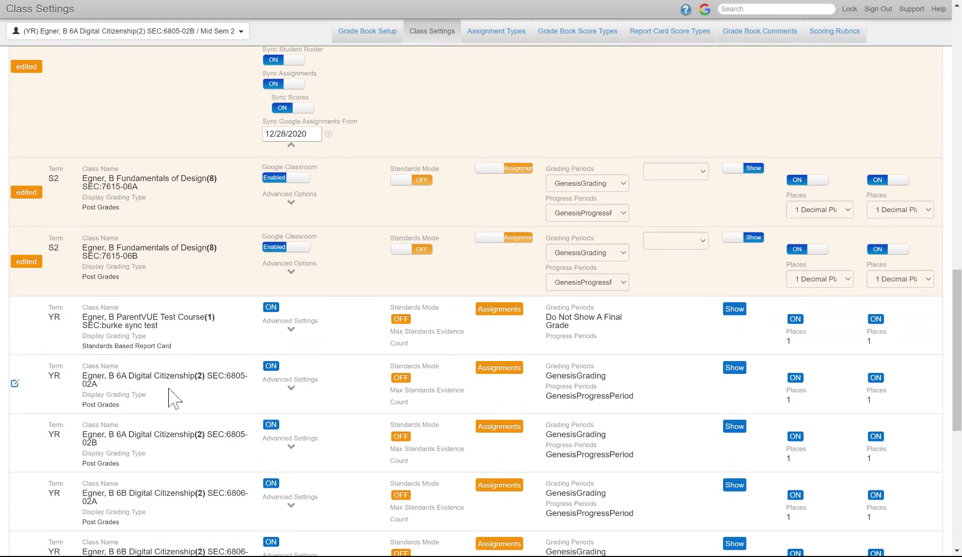
# - Expand the Google Classroom advanced settings for the 6A Digital Citizenship 02A class
pyautogui.click(290, 389)
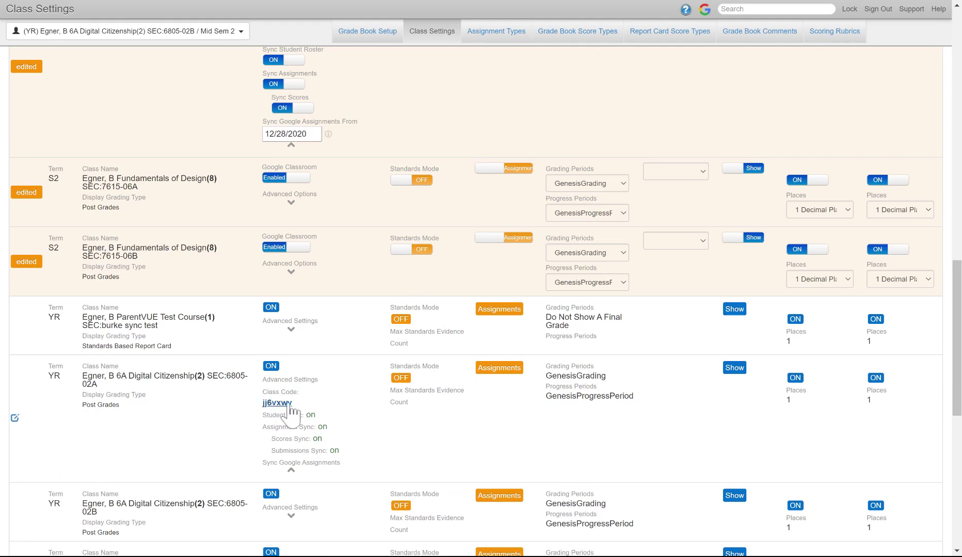
# - Replace the 02A class's Google Classroom Class Code with the new pasted code
pyautogui.click(14, 418)
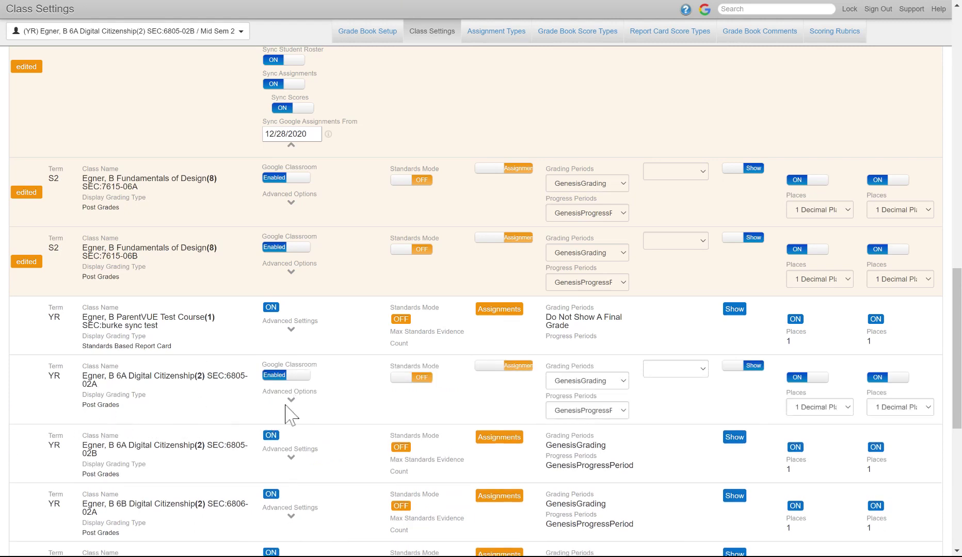
pyautogui.click(291, 401)
pyautogui.moveTo(289, 417); pyautogui.dragTo(217, 438)
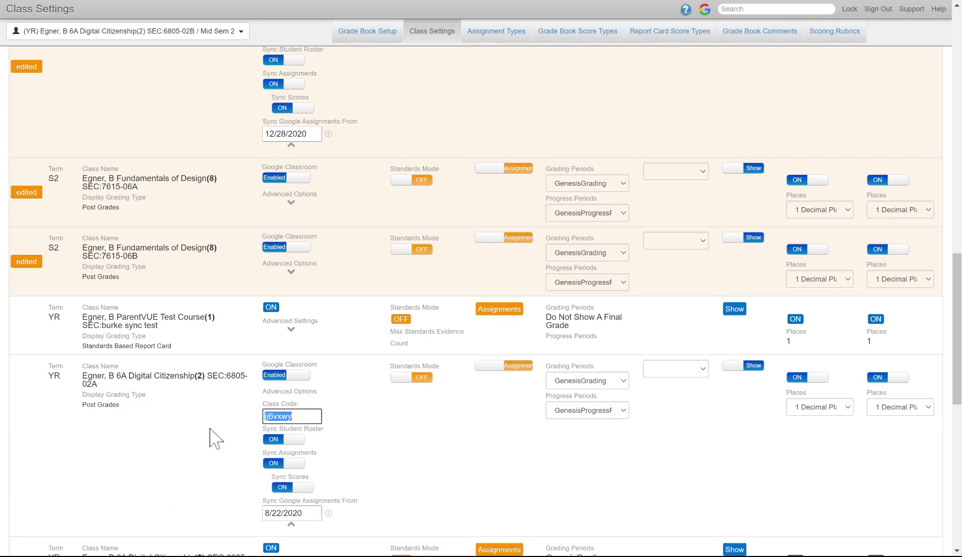
pyautogui.press('BackSpace')
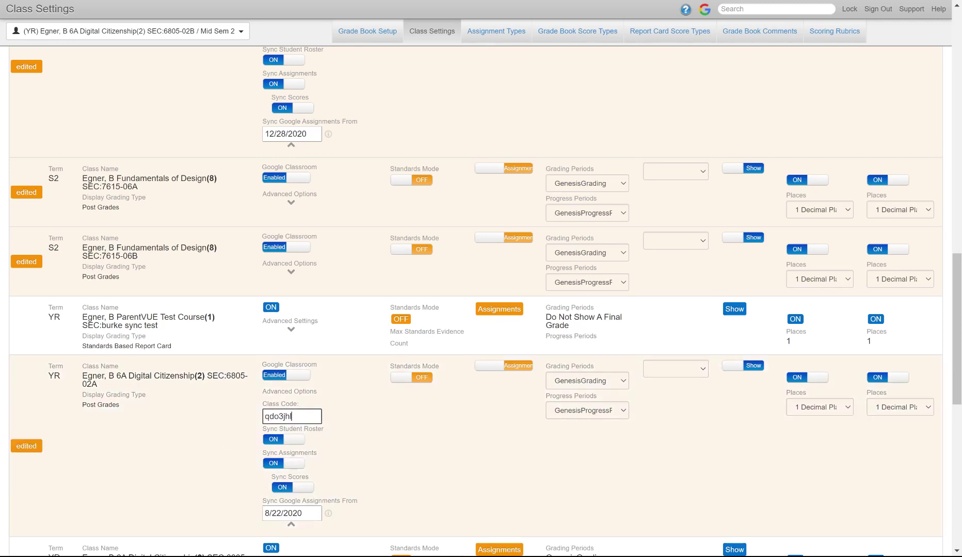
pyautogui.click(438, 434)
pyautogui.scroll(-1, 421, 450)
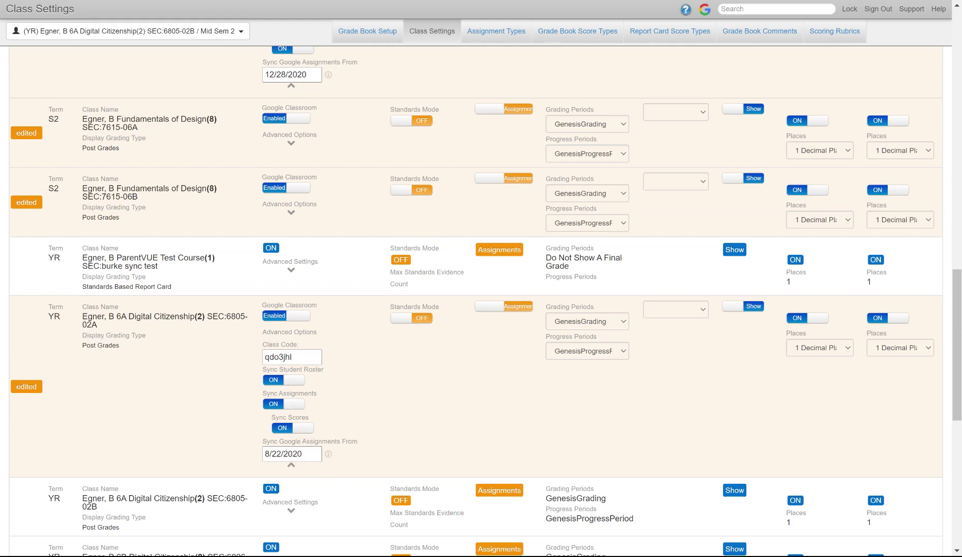
# - Set the 02A class's Sync Google Assignments From date to 12/29/2020
pyautogui.click(303, 454)
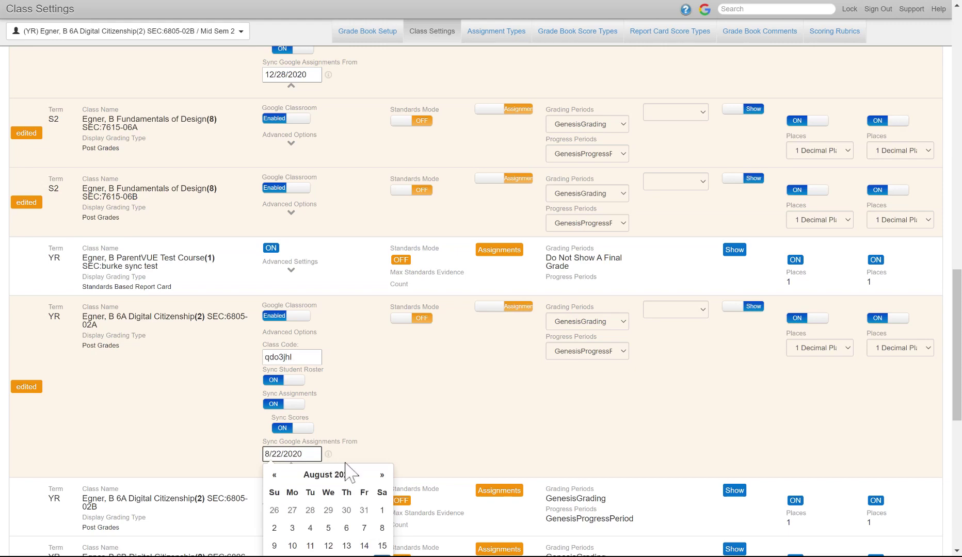
pyautogui.click(381, 475)
pyautogui.click(381, 480)
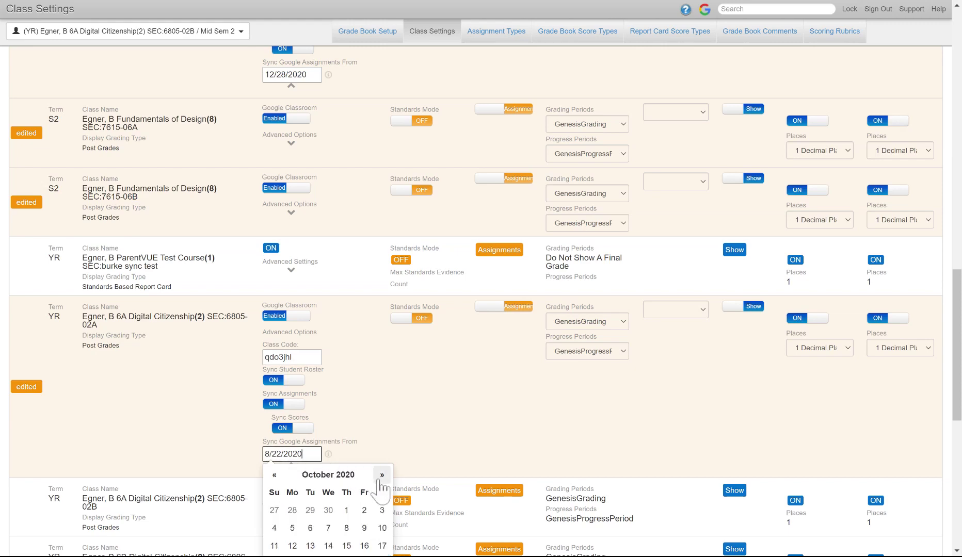
pyautogui.click(380, 480)
pyautogui.click(381, 480)
pyautogui.scroll(-2, 380, 487)
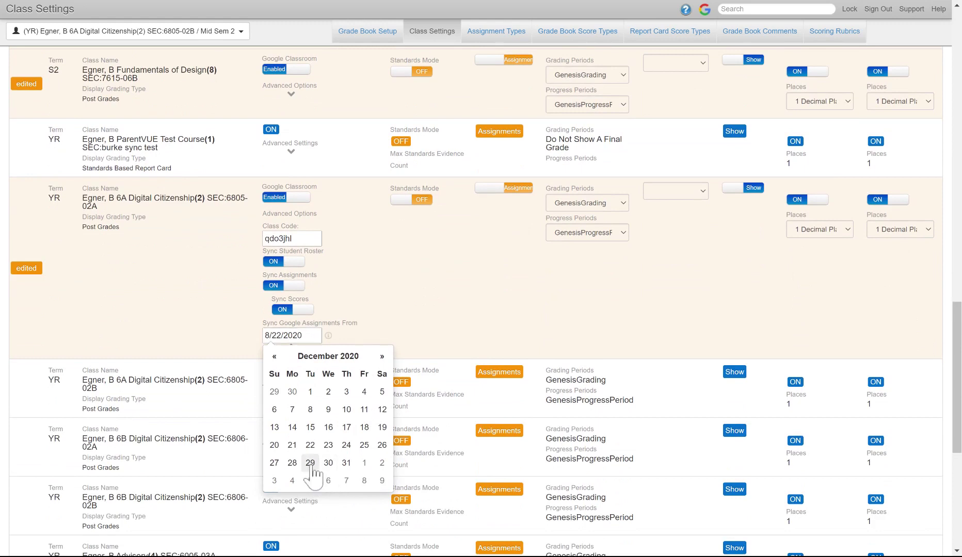
pyautogui.click(310, 463)
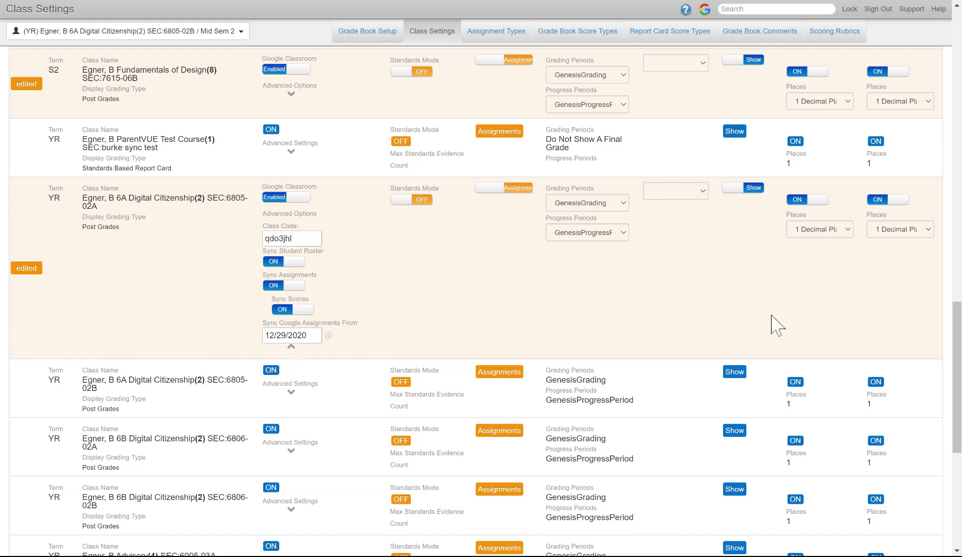
pyautogui.scroll(1, 720, 260)
pyautogui.scroll(15, 769, 250)
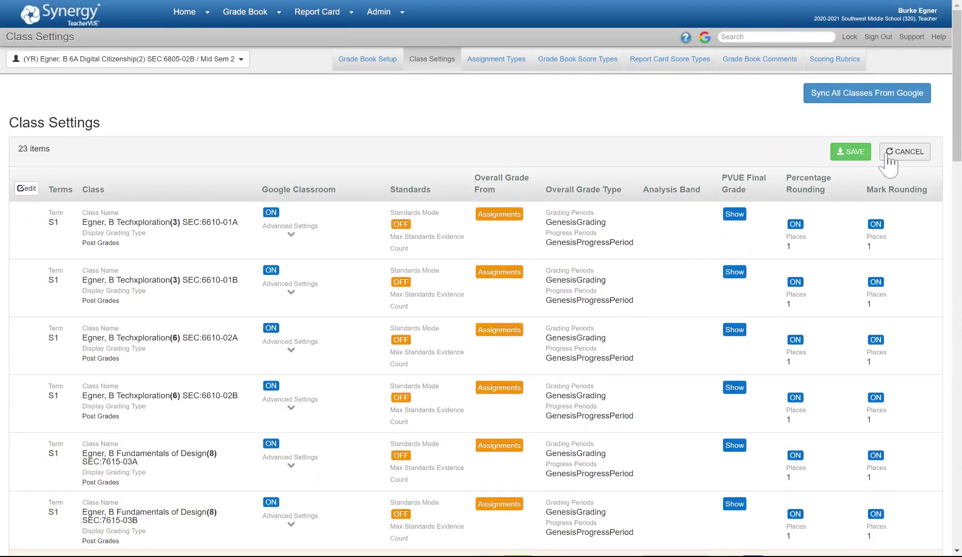
# - Save the edited class settings and let the Google roster and assignment sync complete
pyautogui.click(860, 155)
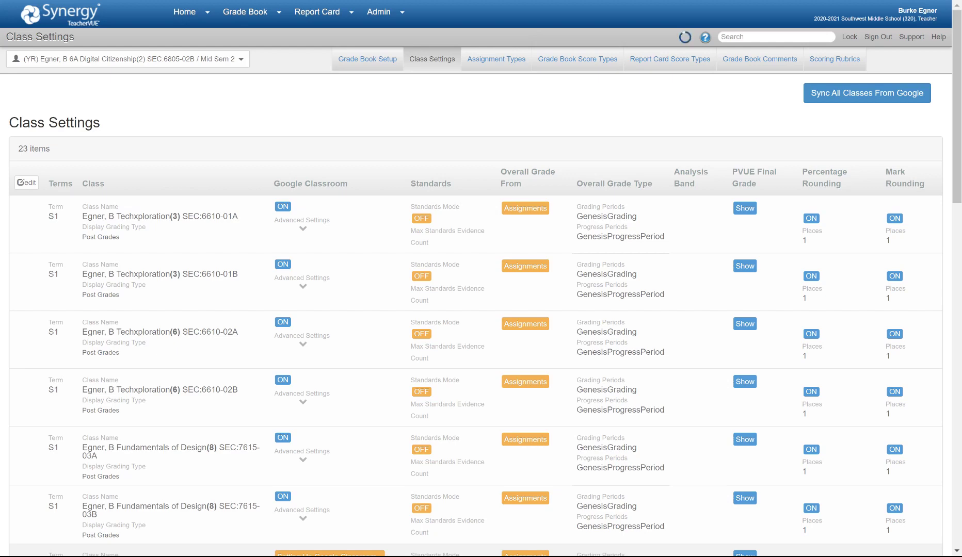
pyautogui.scroll(-3, 683, 281)
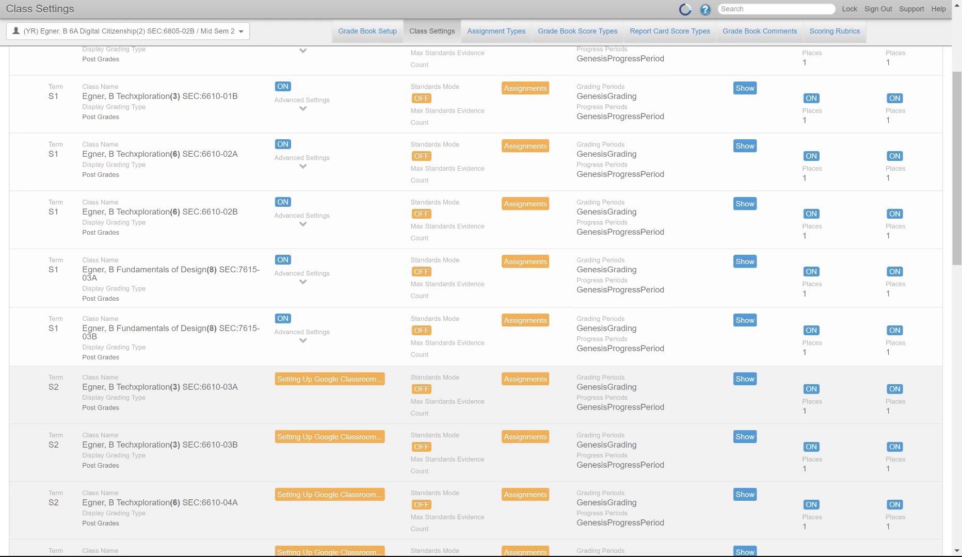
pyautogui.scroll(3, 322, 428)
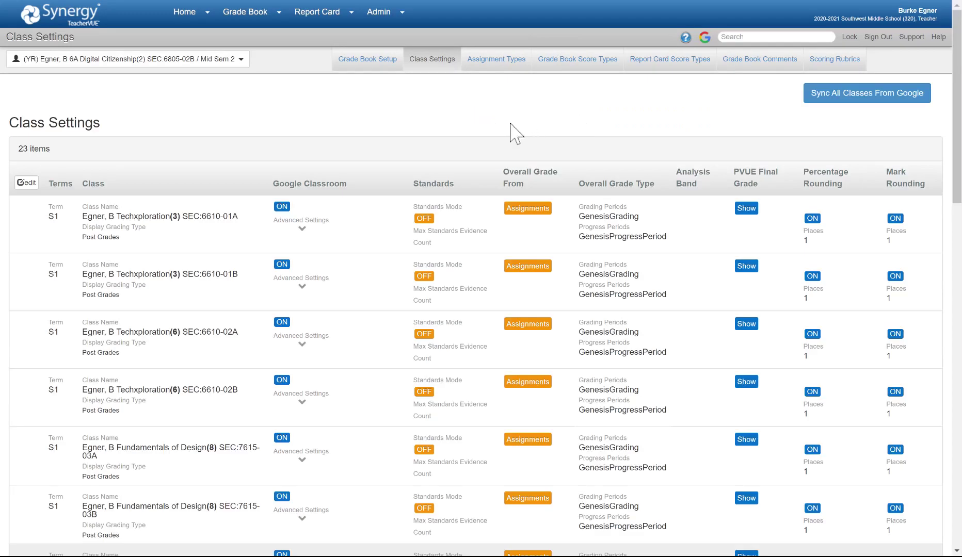
# - Review Google Classroom General Options: Default Assignment Type, Scores of Zero and Overwriting with Blanks
pyautogui.click(705, 38)
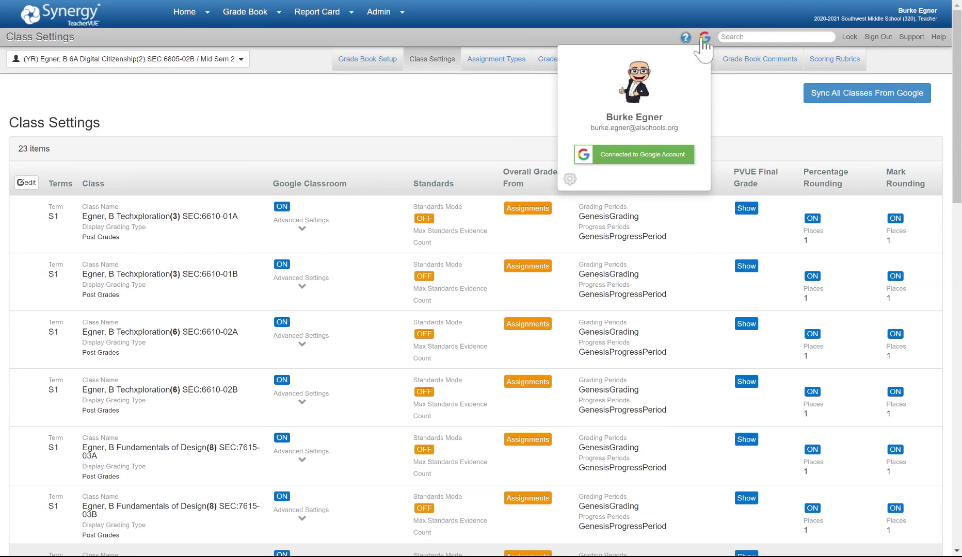
pyautogui.click(570, 179)
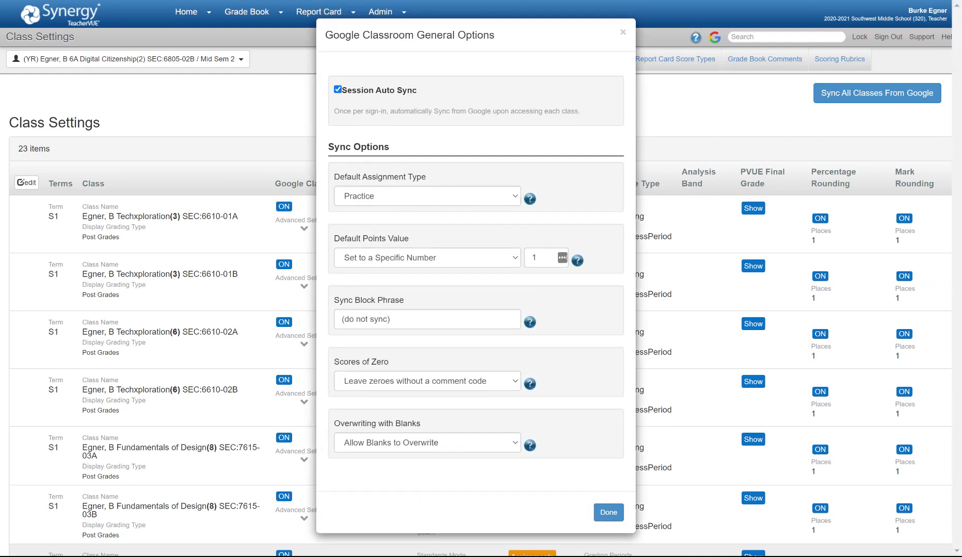
pyautogui.click(384, 198)
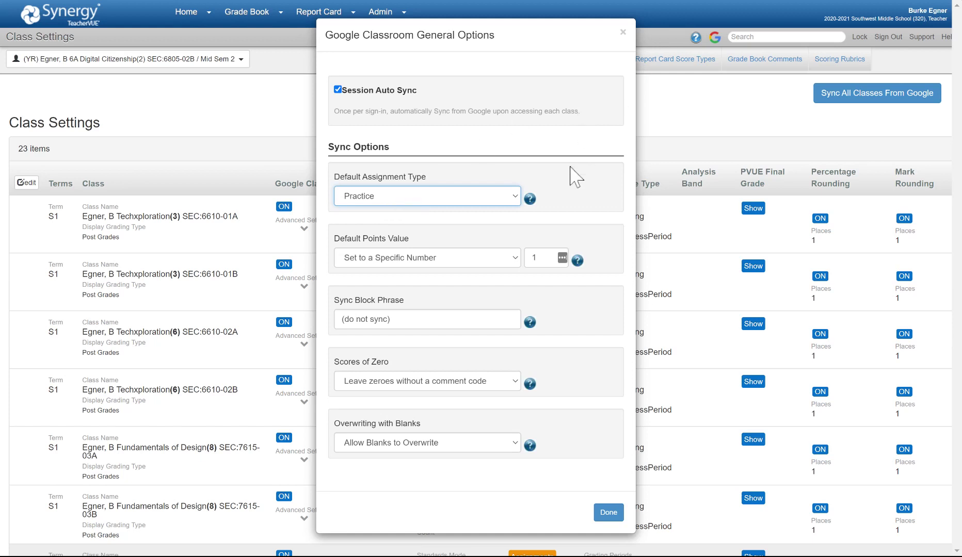
pyautogui.click(682, 96)
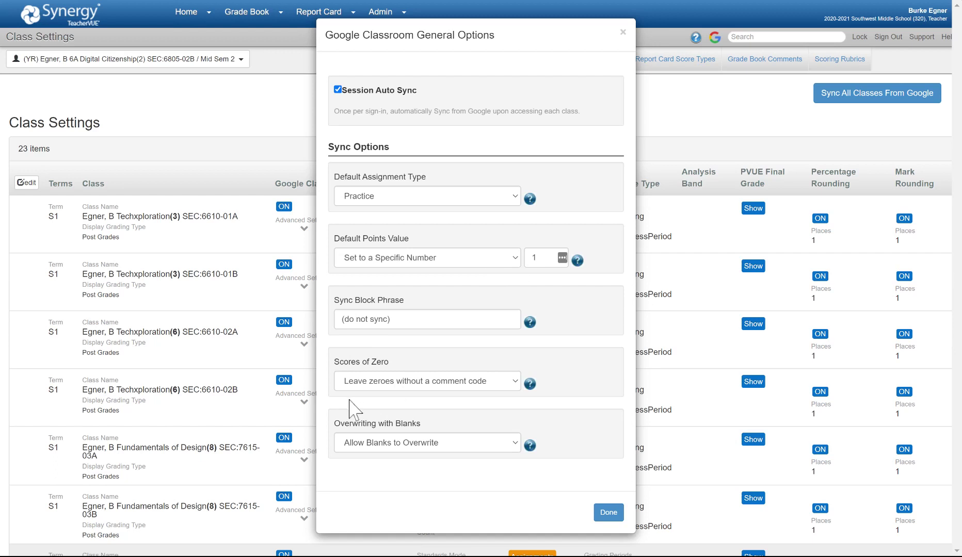
pyautogui.click(402, 391)
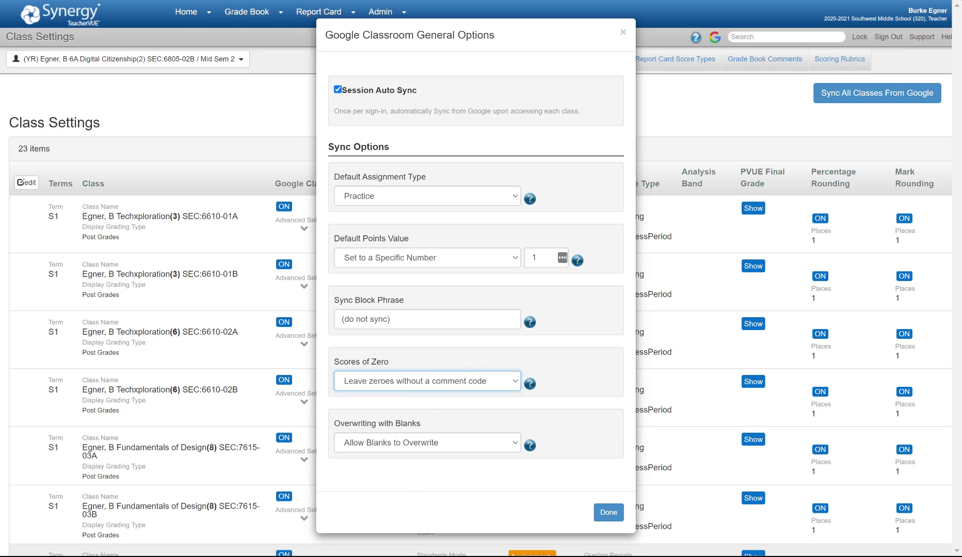
pyautogui.click(447, 448)
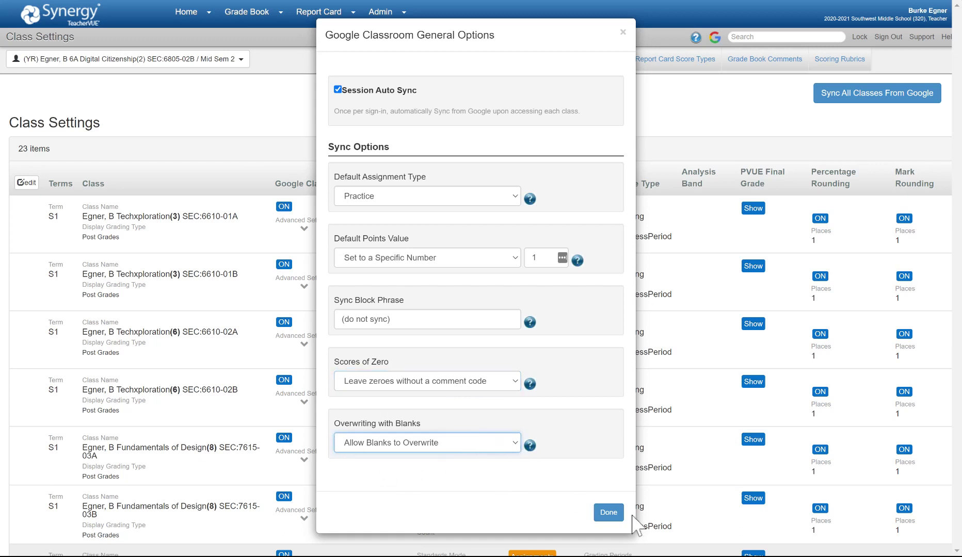
# - Close Google Classroom General Options with Done and look over the Class Settings list
pyautogui.click(608, 514)
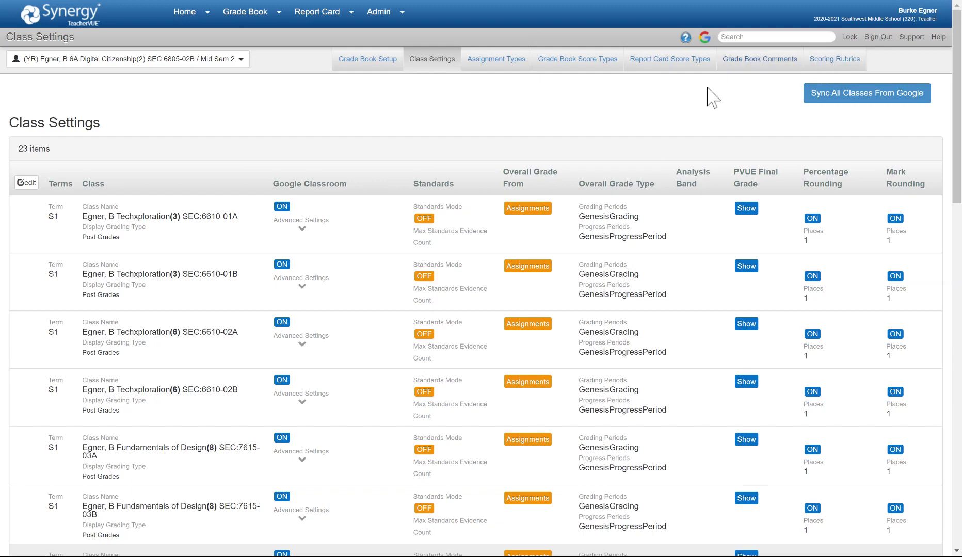
pyautogui.scroll(-15, 643, 200)
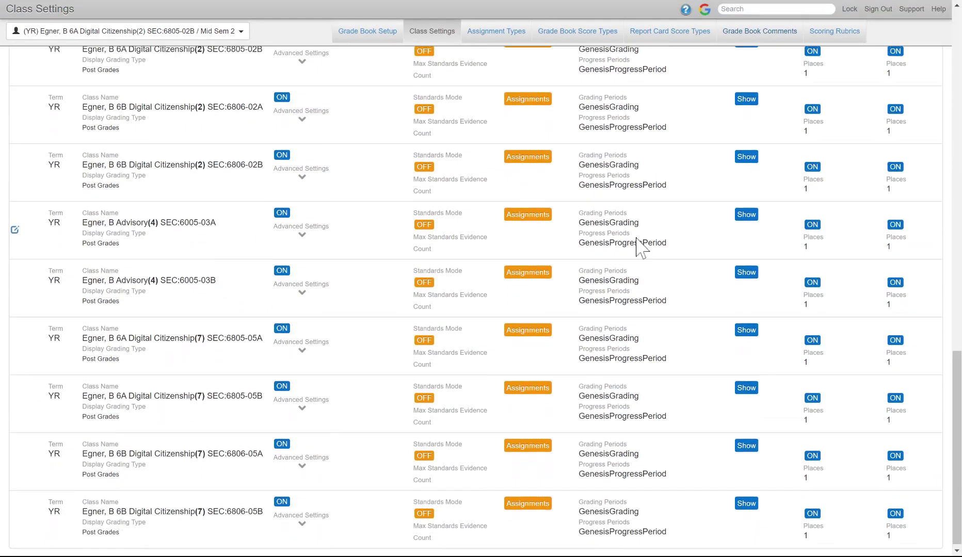
pyautogui.scroll(10, 638, 249)
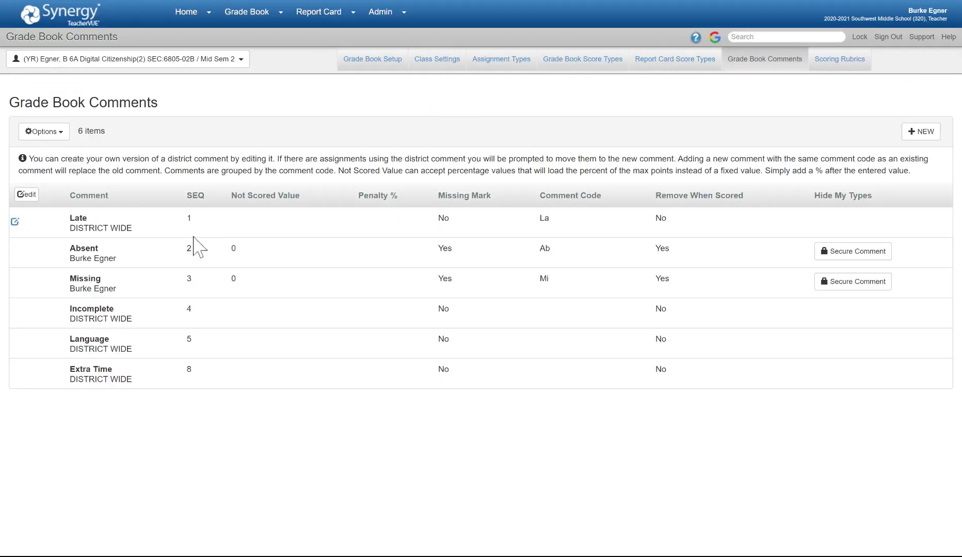
# - Switch the Grade Book Comments table, with Late, Absent, Missing and Extra Time, into edit mode
pyautogui.click(29, 195)
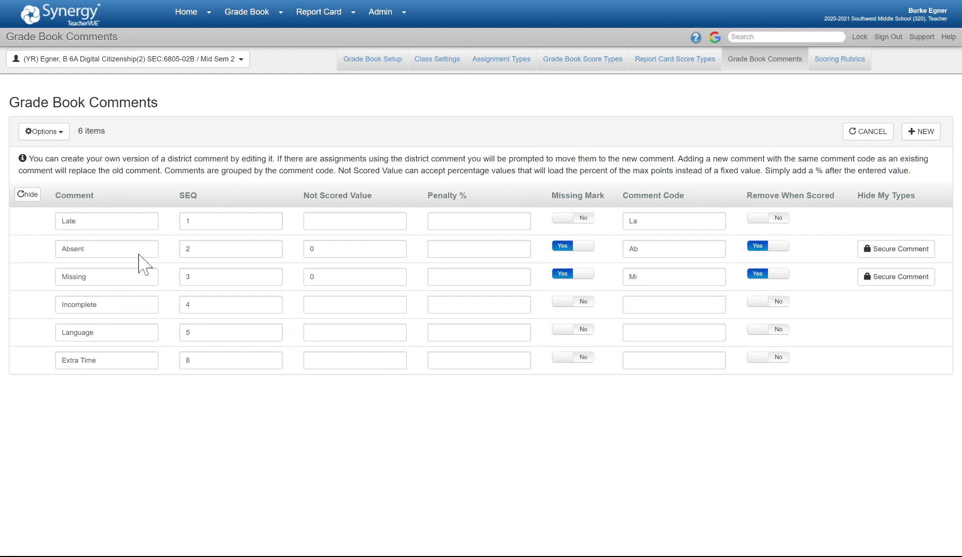